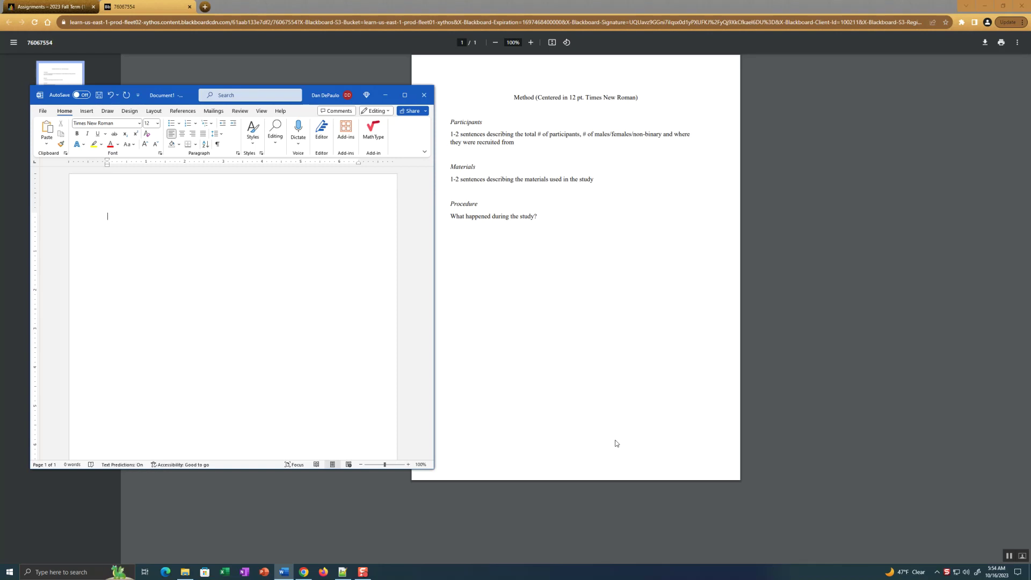
Type the heading 'Method' on the first line, fixing its capitalization
{"action": "key", "text": "Tab"}
{"action": "key", "text": "Tab"}
{"action": "key", "text": "Tab"}
{"action": "key", "text": "Tab"}
{"action": "type", "text": "mETHOD"}
{"action": "key", "text": "BackSpace"}
{"action": "key", "text": "BackSpace"}
{"action": "key", "text": "BackSpace"}
{"action": "key", "text": "BackSpace"}
{"action": "key", "text": "BackSpace"}
{"action": "key", "text": "BackSpace"}
{"action": "type", "text": "metho"}
{"action": "key", "text": "BackSpace"}
{"action": "key", "text": "BackSpace"}
{"action": "key", "text": "BackSpace"}
{"action": "key", "text": "BackSpace"}
{"action": "key", "text": "BackSpace"}
{"action": "type", "text": "Method"}
Center the Method heading and start left-aligned blank lines below it
{"action": "left_click_drag", "start_coordinate": [207, 218], "coordinate": [183, 218]}
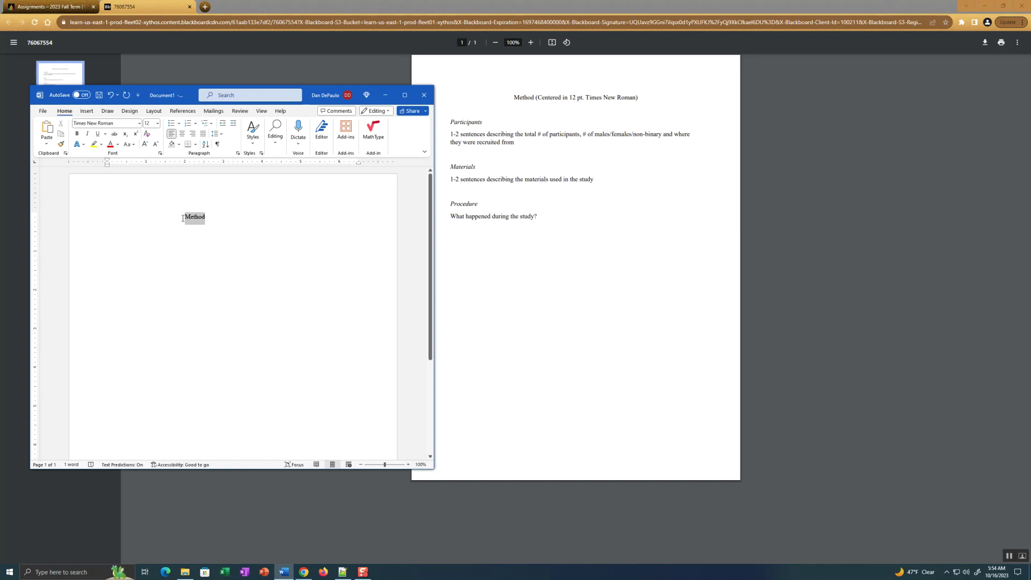
{"action": "left_click", "coordinate": [182, 134]}
{"action": "left_click", "coordinate": [244, 217]}
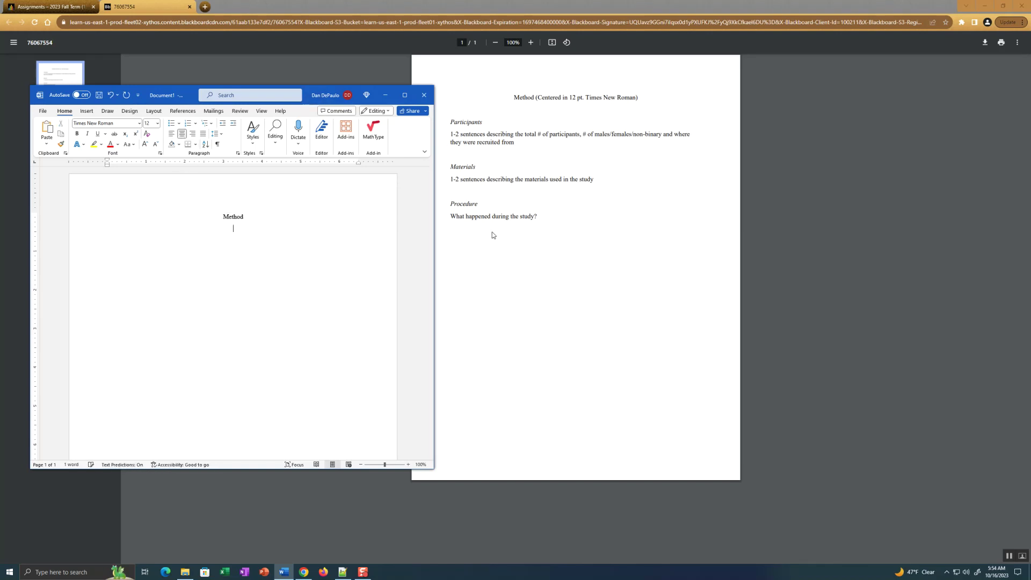
{"action": "key", "text": "Return"}
{"action": "left_click", "coordinate": [171, 133]}
{"action": "key", "text": "Return"}
Type 'Participants' in italics, then start a non-italic line beneath it
{"action": "type", "text": "Participants"}
{"action": "left_click_drag", "start_coordinate": [148, 242], "coordinate": [107, 242]}
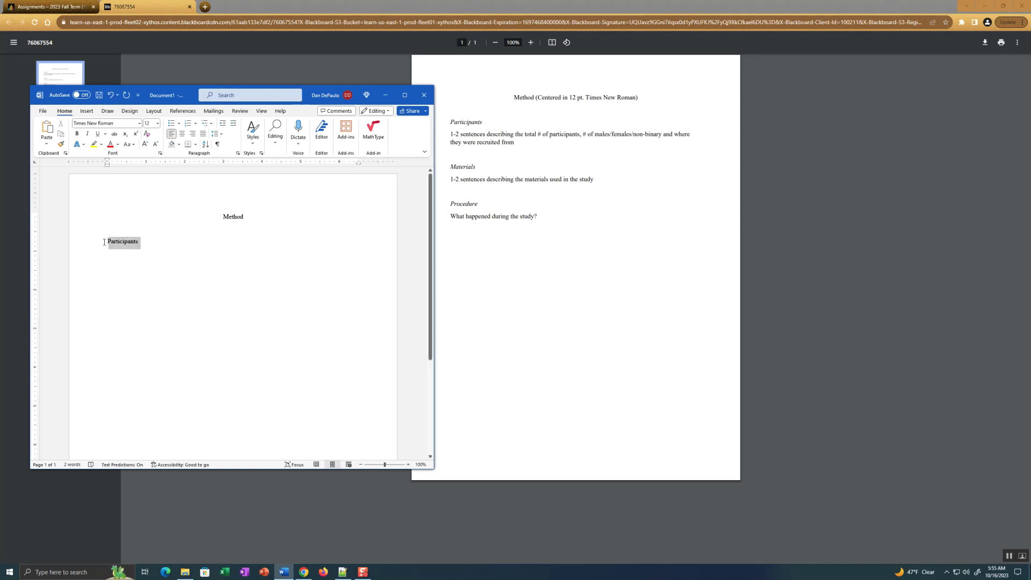
{"action": "left_click", "coordinate": [88, 134]}
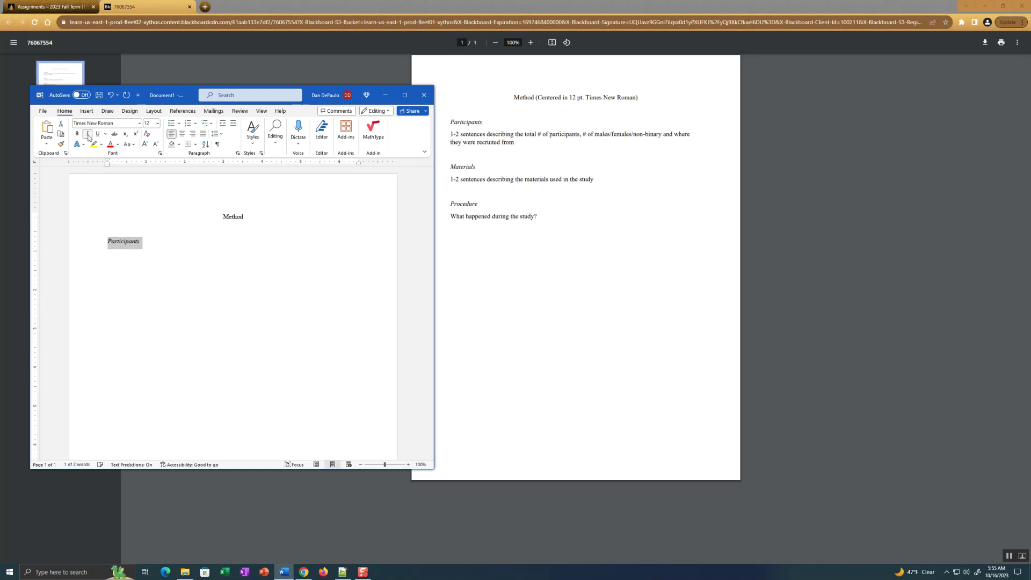
{"action": "left_click", "coordinate": [145, 241]}
{"action": "key", "text": "Return"}
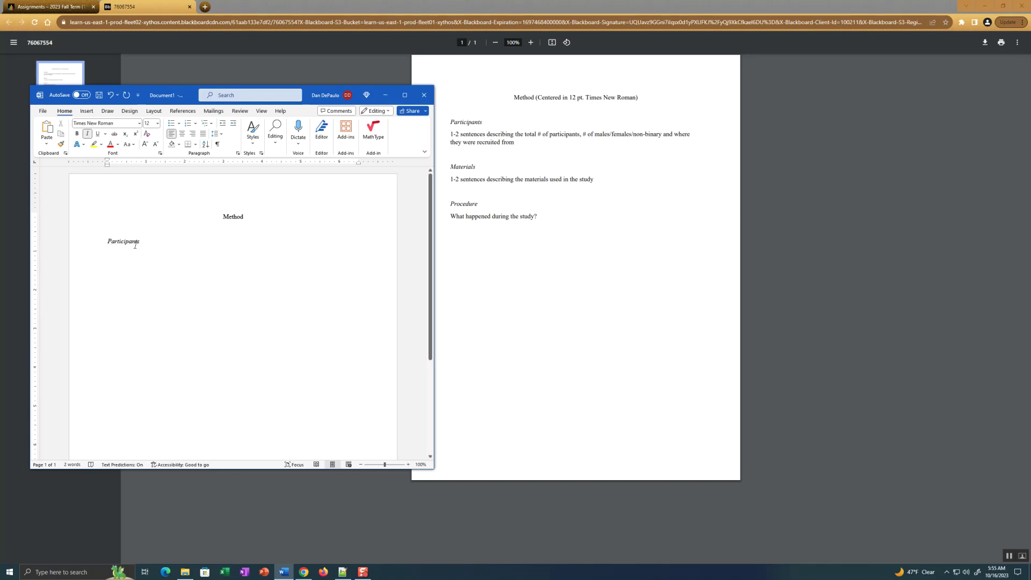
{"action": "key", "text": "ctrl+i"}
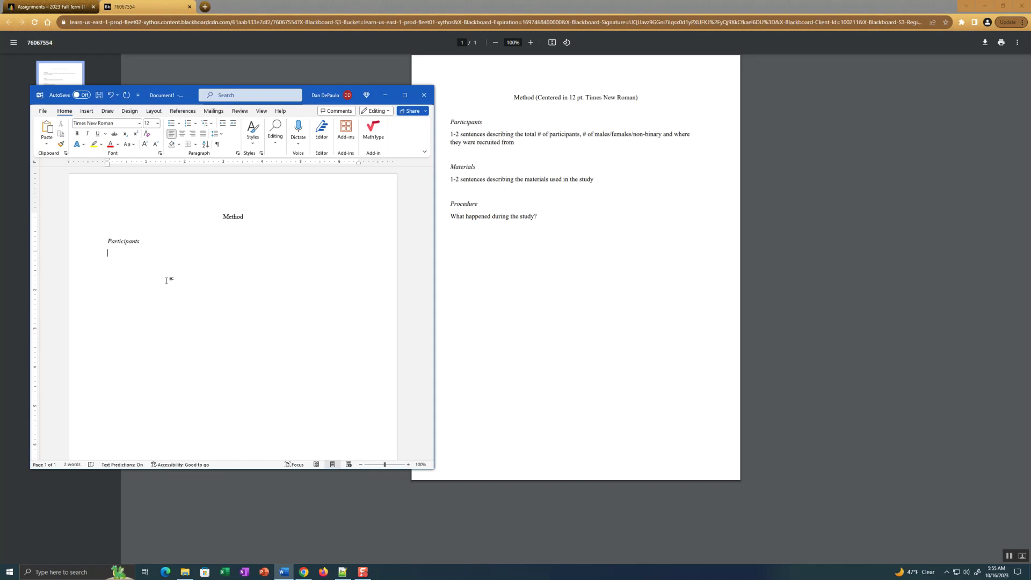
Write '15 total participants' with the gender split: 10 female, 5 male
{"action": "type", "text": "15 total "}
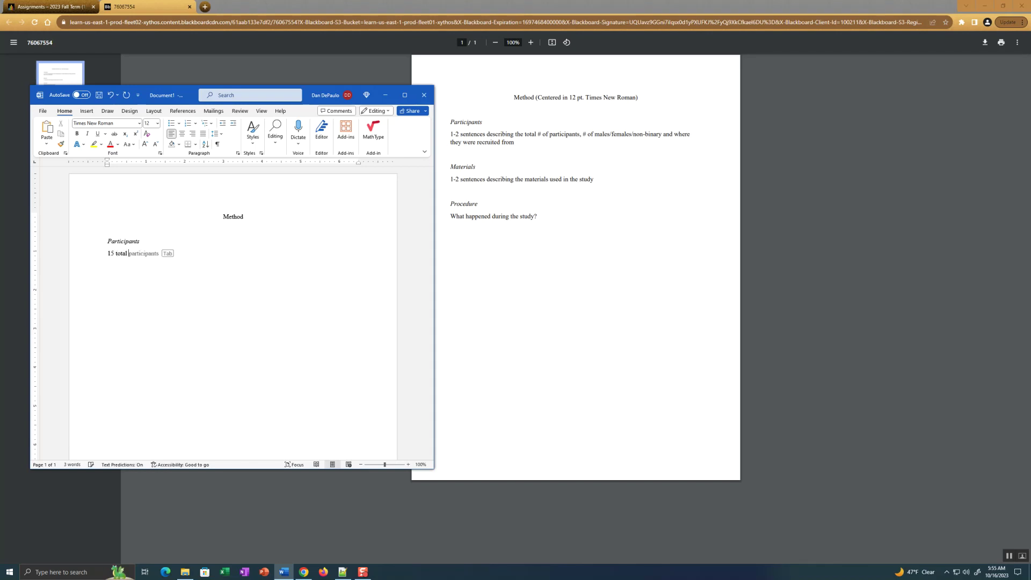
{"action": "type", "text": "participnats"}
{"action": "key", "text": "BackSpace"}
{"action": "key", "text": "BackSpace"}
{"action": "key", "text": "BackSpace"}
{"action": "key", "text": "BackSpace"}
{"action": "key", "text": "BackSpace"}
{"action": "type", "text": "pants"}
{"action": "type", "text": "10 fem"}
{"action": "type", "text": "ale, 5 male"}
{"action": "type", "text": ", an"}
{"action": "key", "text": "BackSpace"}
{"action": "key", "text": "BackSpace"}
{"action": "key", "text": "BackSpace"}
{"action": "key", "text": "BackSpace"}
Add the ethnicity counts: 3 African American, 10 Hispanic/Latino, and 2 White
{"action": "type", "text": ", Ethn"}
{"action": "type", "text": "3"}
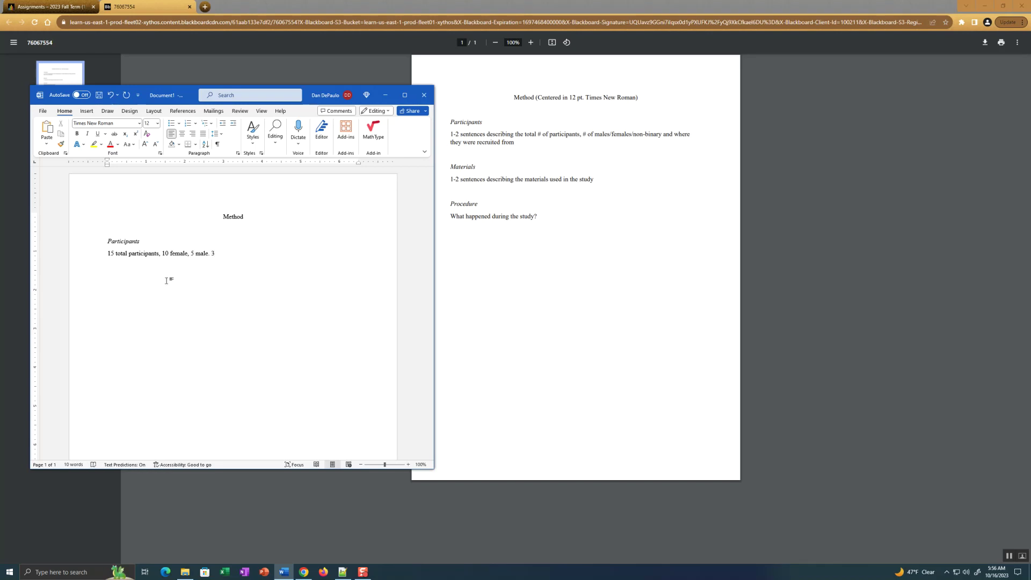
{"action": "type", "text": " African American, 10 Hispanic/Latino, and 2 Wh"}
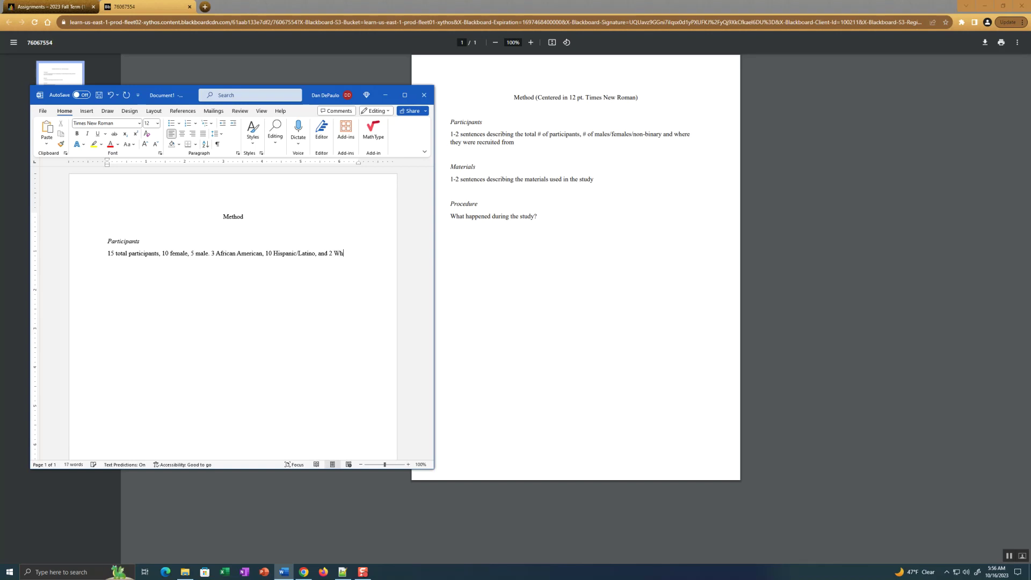
{"action": "type", "text": "ite."}
Add age range 19-34 and recruitment from a Research in Psychology class at BMCC
{"action": "type", "text": "They"}
{"action": "key", "text": "BackSpace"}
{"action": "key", "text": "BackSpace"}
{"action": "key", "text": "BackSpace"}
{"action": "key", "text": "BackSpace"}
{"action": "key", "text": "BackSpace"}
{"action": "key", "text": "BackSpace"}
{"action": "type", "text": "Age range"}
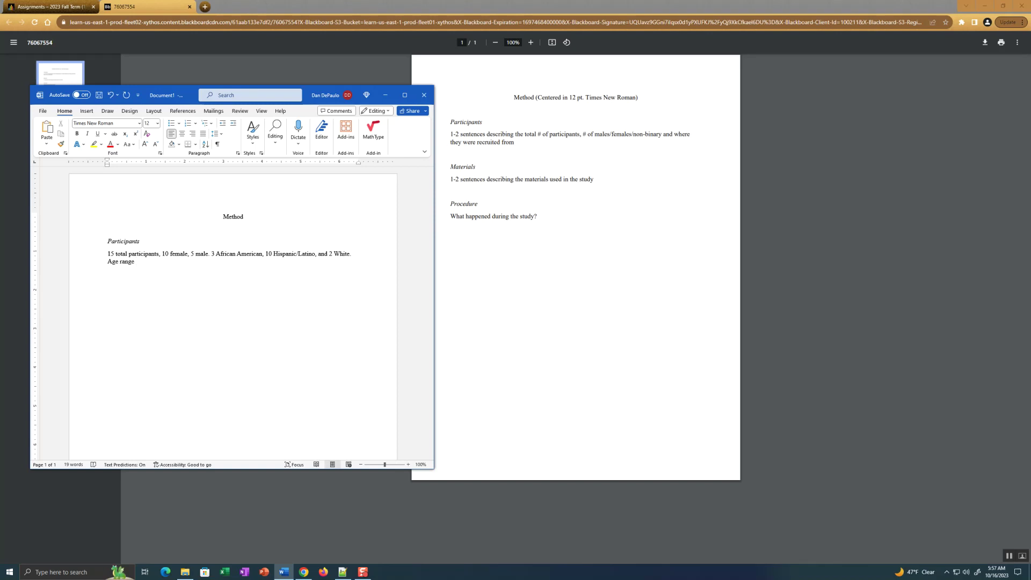
{"action": "type", "text": "19-34."}
{"action": "type", "text": "A Resear"}
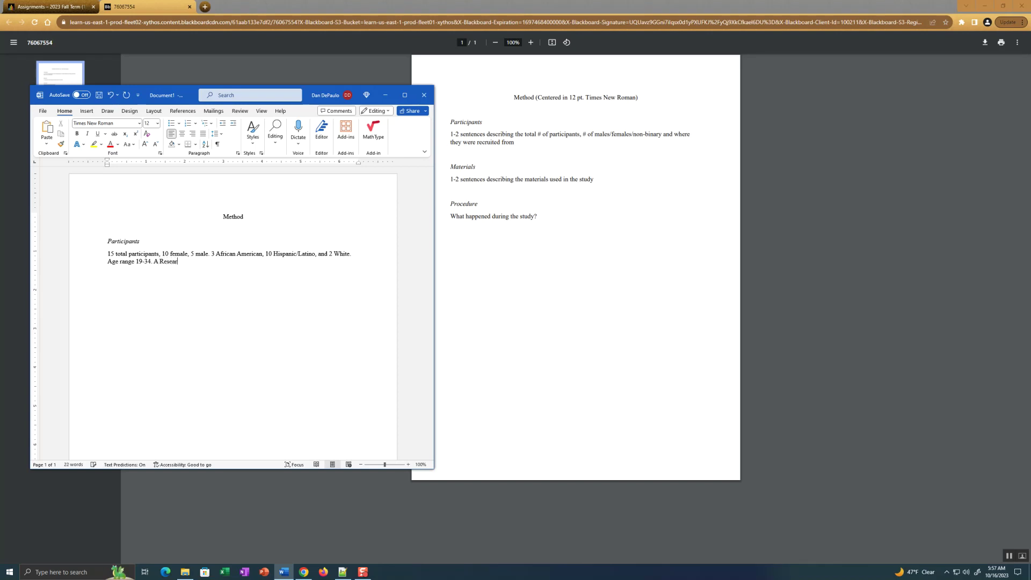
{"action": "type", "text": "ch in Psychoilog"}
{"action": "key", "text": "BackSpace"}
{"action": "key", "text": "BackSpace"}
{"action": "key", "text": "BackSpace"}
{"action": "key", "text": "BackSpace"}
{"action": "type", "text": "logy class at Borough of Mahattan Community College (BMCC)."}
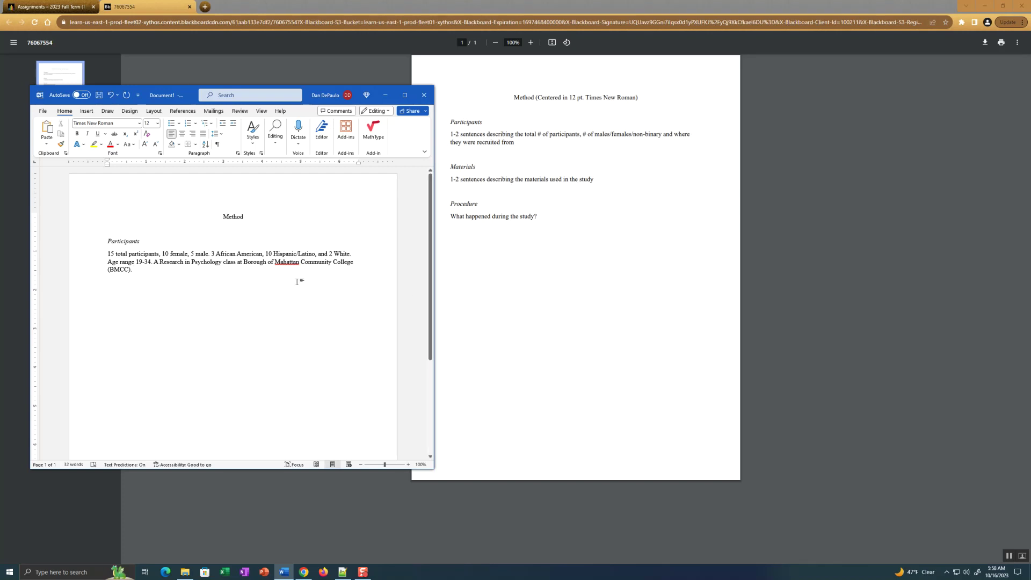
Correct 'Mahattan' to 'Manhattan' via spelling suggestions and start a new line below
{"action": "right_click", "coordinate": [292, 263]}
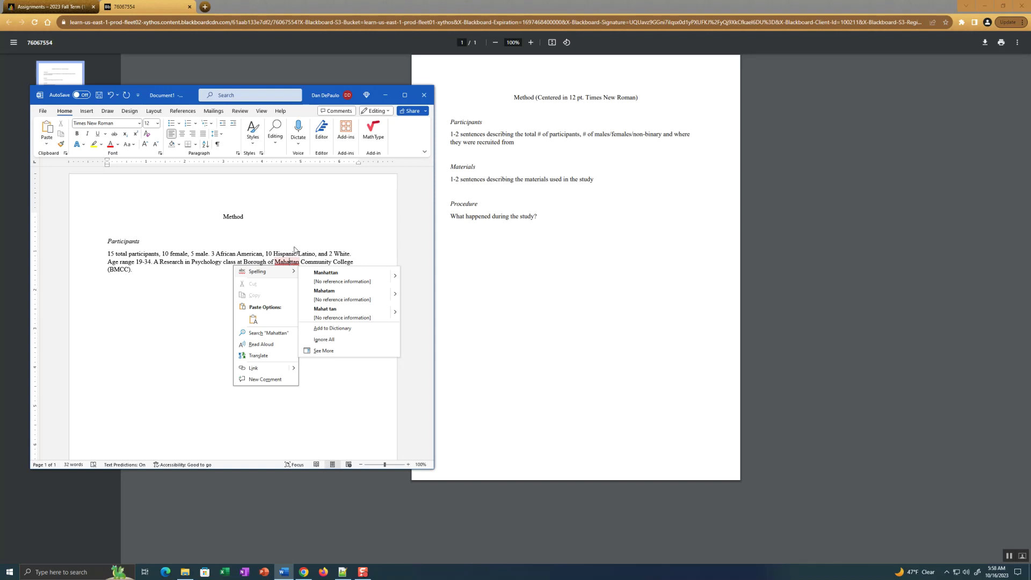
{"action": "left_click", "coordinate": [326, 274]}
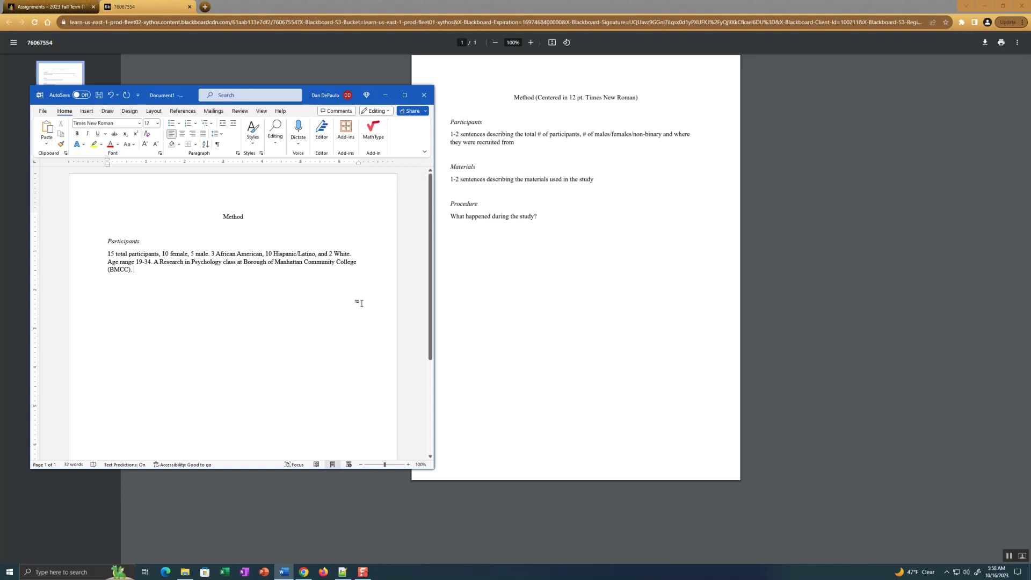
{"action": "key", "text": "Return"}
{"action": "key", "text": "Return"}
{"action": "key", "text": "Return"}
Add an italic 'Materials' subheading, with italics turned off for the following text
{"action": "type", "text": "Materials"}
{"action": "double_click", "coordinate": [118, 294]}
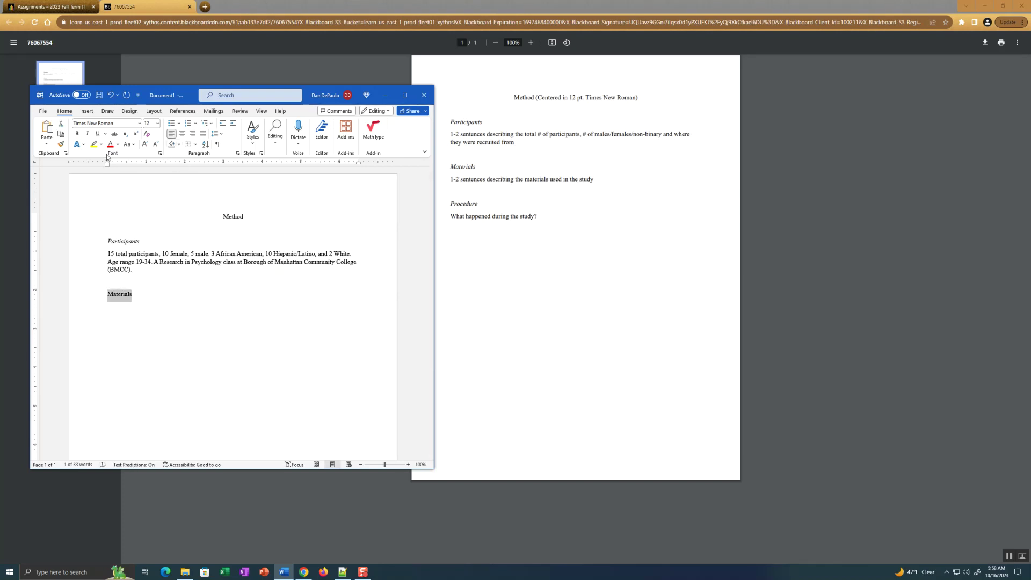
{"action": "left_click", "coordinate": [87, 134]}
{"action": "left_click", "coordinate": [150, 293]}
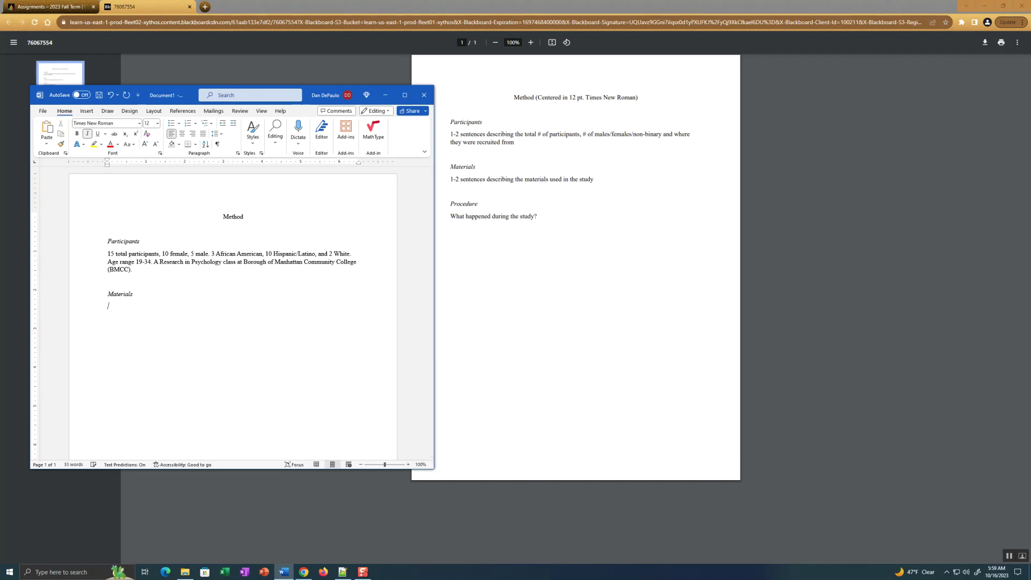
{"action": "left_click", "coordinate": [87, 134]}
Type the survey sentence: empathy, attachment style, alexithymia, depression, somatization, COVID health related behaviors
{"action": "type", "text": "A survey mea"}
{"action": "type", "text": "sures"}
{"action": "key", "text": "BackSpace"}
{"action": "key", "text": "BackSpace"}
{"action": "type", "text": "ing empathy, attachment"}
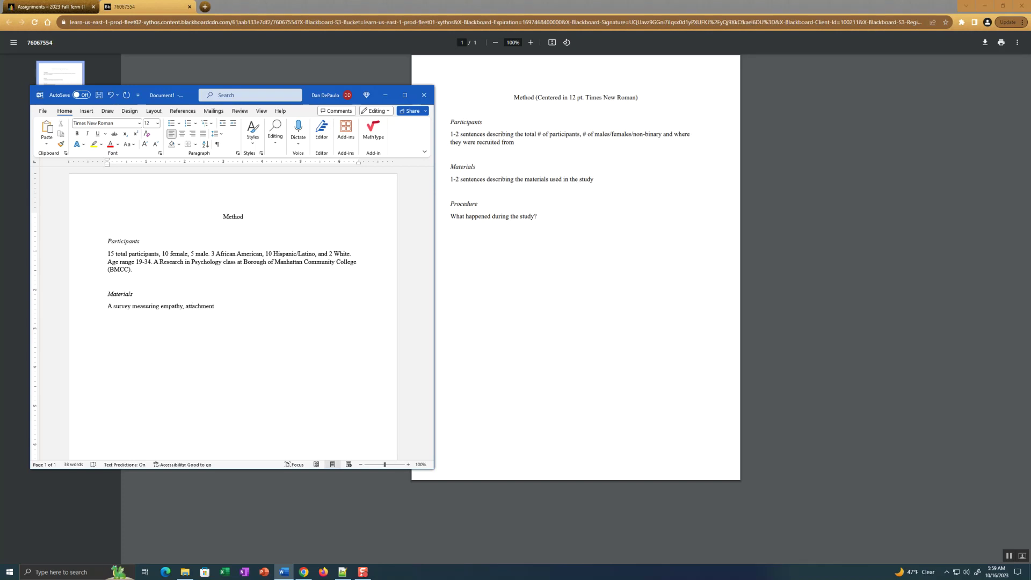
{"action": "type", "text": " style"}
{"action": "type", "text": ","}
{"action": "type", "text": " ale"}
{"action": "type", "text": "xit"}
{"action": "type", "text": "hymia,"}
{"action": "type", "text": " depression, s"}
{"action": "type", "text": "omatization,"}
{"action": "type", "text": " and "}
{"action": "type", "text": "COPVIF-"}
{"action": "key", "text": "BackSpace"}
{"action": "key", "text": "BackSpace"}
{"action": "type", "text": "D health"}
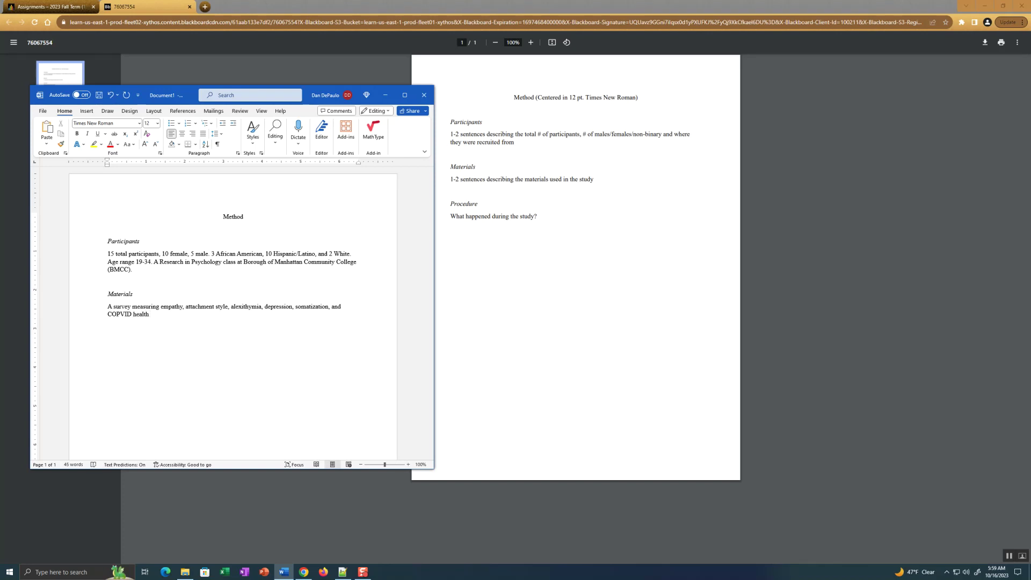
{"action": "key", "text": "BackSpace"}
{"action": "key", "text": "BackSpace"}
{"action": "key", "text": "BackSpace"}
{"action": "key", "text": "BackSpace"}
{"action": "key", "text": "BackSpace"}
{"action": "key", "text": "BackSpace"}
{"action": "key", "text": "BackSpace"}
{"action": "key", "text": "BackSpace"}
{"action": "key", "text": "BackSpace"}
{"action": "key", "text": "BackSpace"}
{"action": "key", "text": "BackSpace"}
{"action": "key", "text": "BackSpace"}
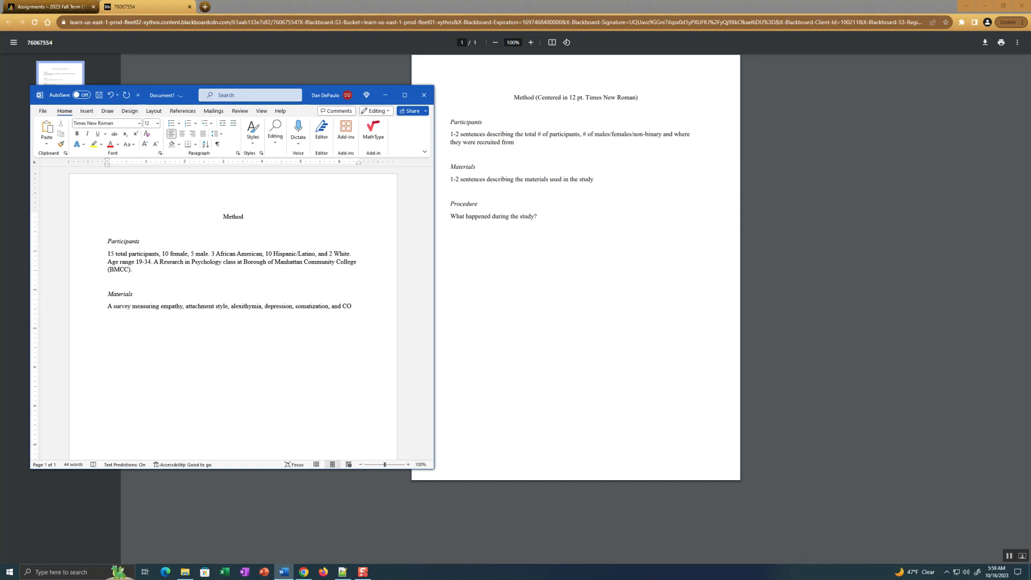
{"action": "type", "text": "VID health related"}
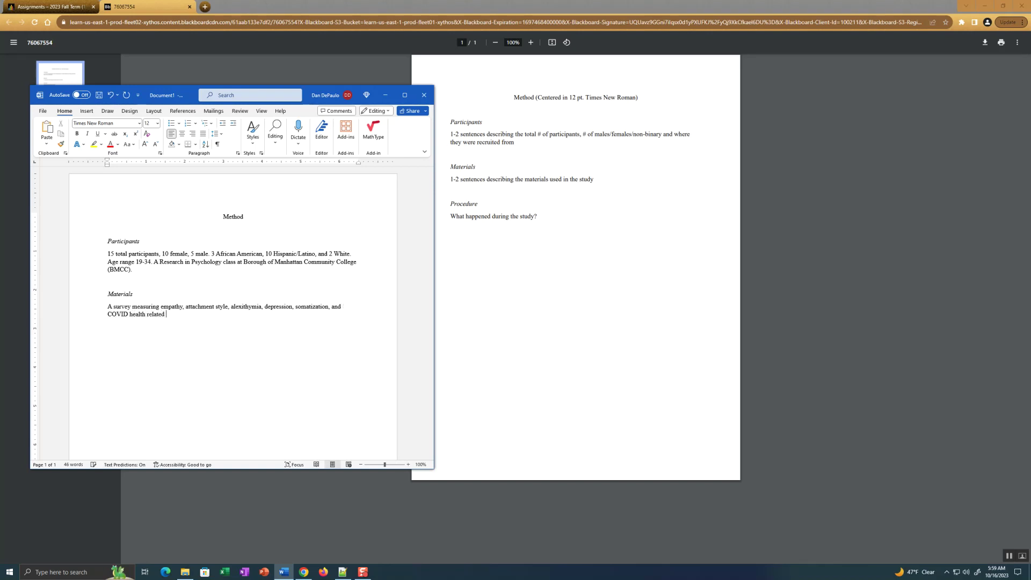
{"action": "type", "text": " behaviors"}
End the Materials sentence with 'was completed.'
{"action": "type", "text": "ompleted"}
Add the 'Procedure' subsection label and start a line beneath it
{"action": "type", "text": "Pr"}
{"action": "key", "text": "BackSpace"}
{"action": "key", "text": "BackSpace"}
{"action": "type", "text": "Procedure"}
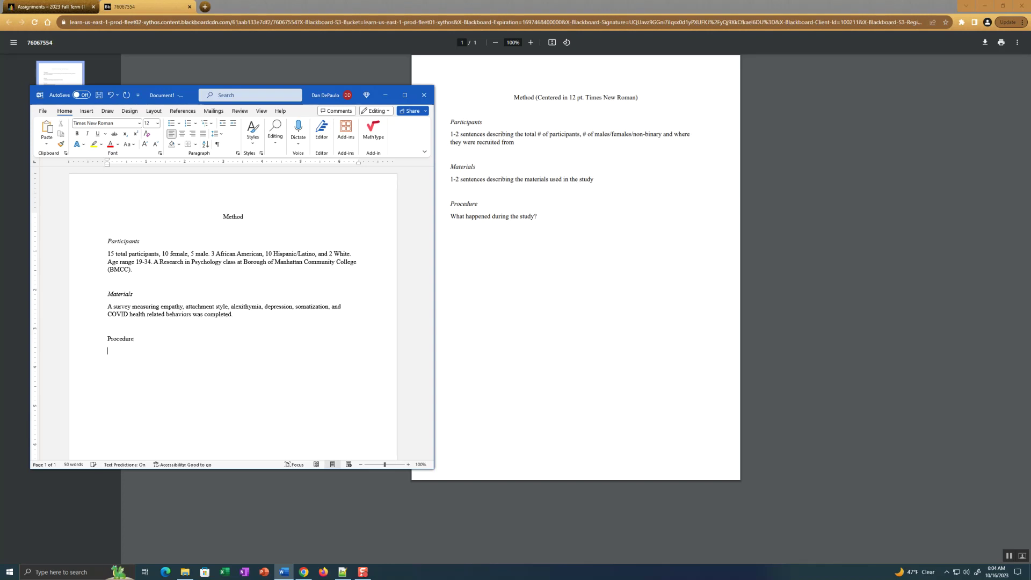
{"action": "key", "text": "Return"}
Type 'An online survey was completed that took approx. 30 mins' under Procedure
{"action": "type", "text": "An orline survey was comple"}
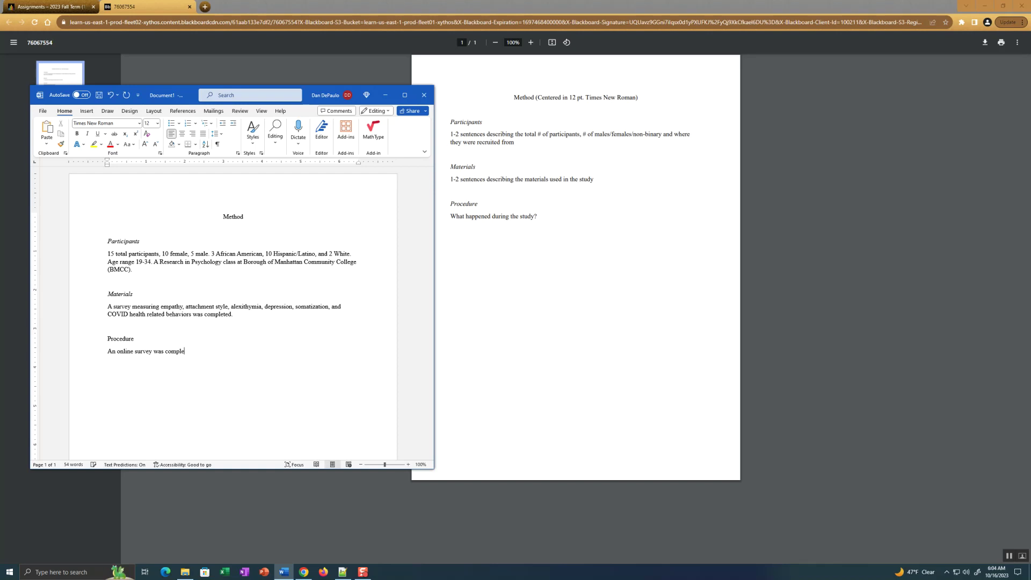
{"action": "type", "text": "ted that took approx.. 30 mins."}
Switch to the Blackboard 'Assignments – 2023 Fall Term' browser tab
{"action": "left_click", "coordinate": [53, 4]}
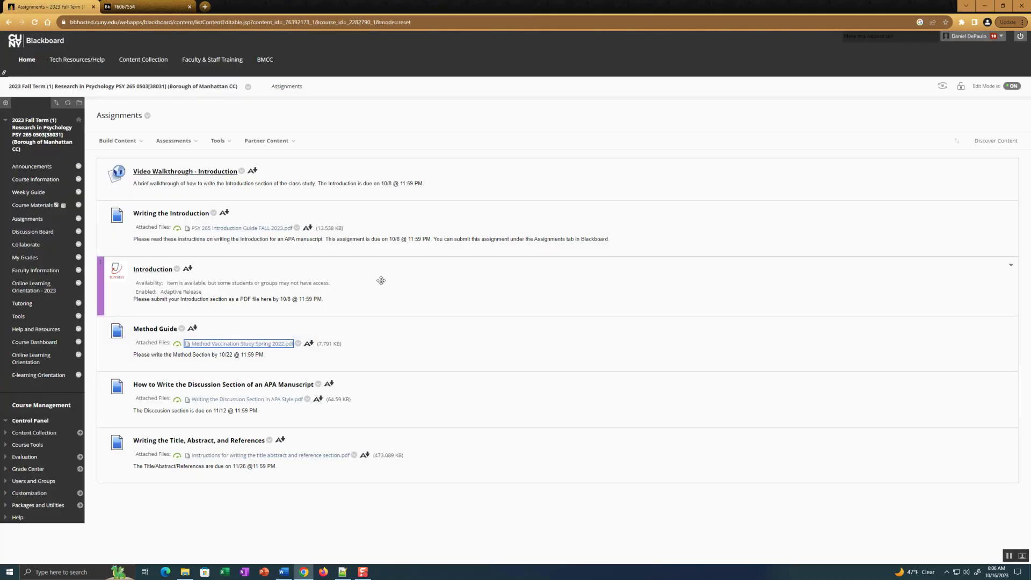